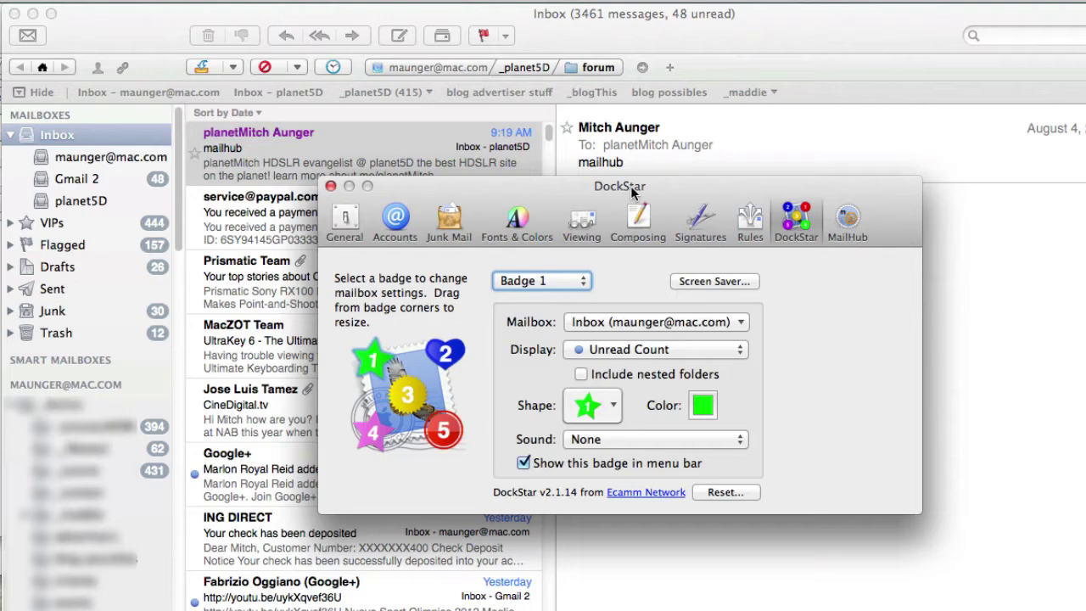
# Examine the available badges, the shape choices and the color picker for DockStar's Badge 1.
pyautogui.moveTo(631, 190); pyautogui.dragTo(509, 203)
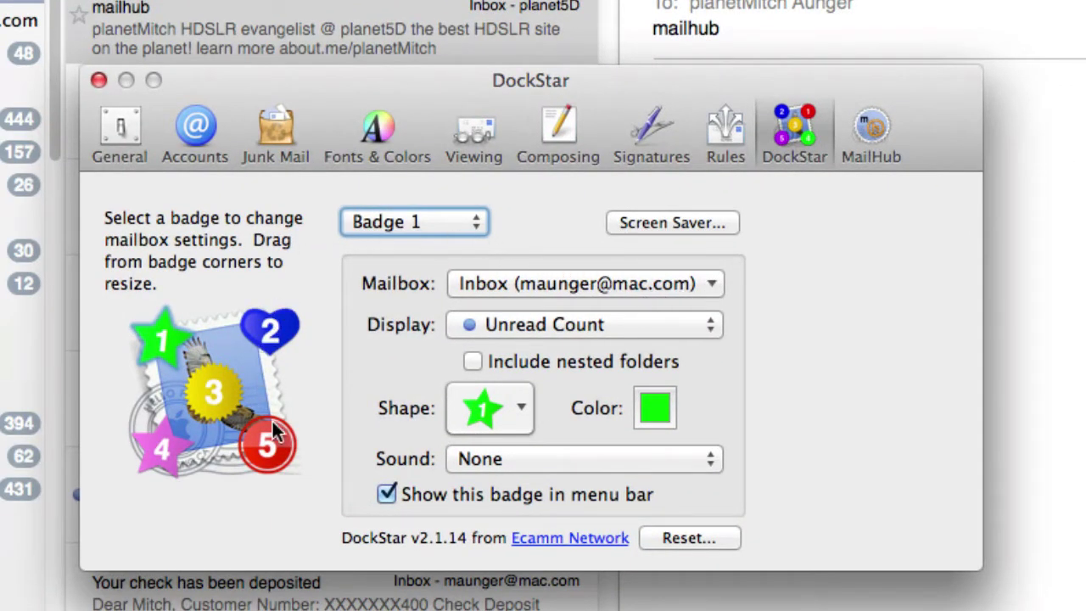
pyautogui.click(450, 218)
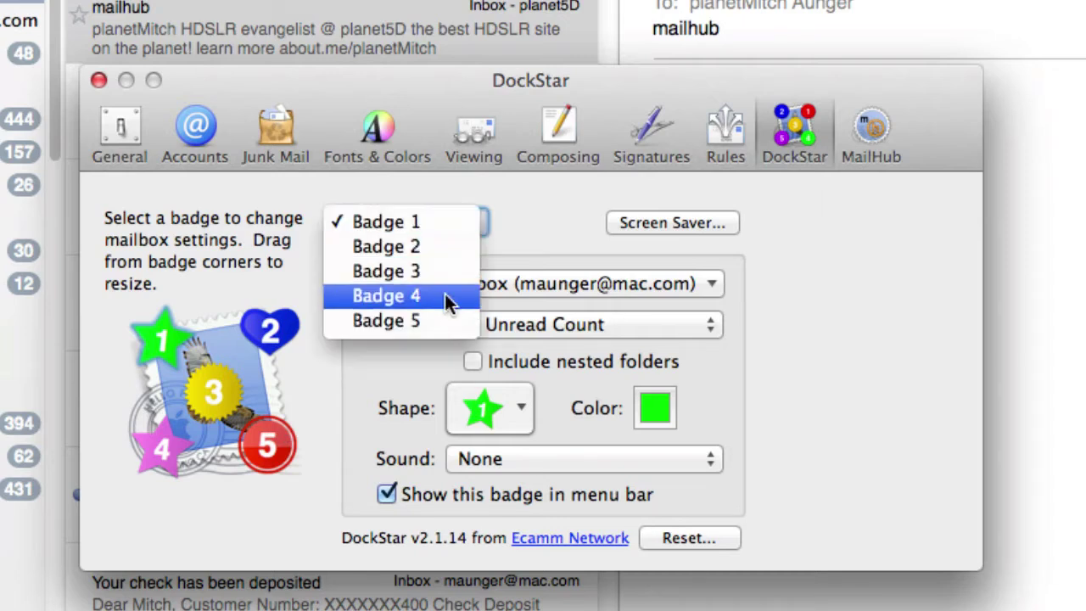
pyautogui.click(539, 195)
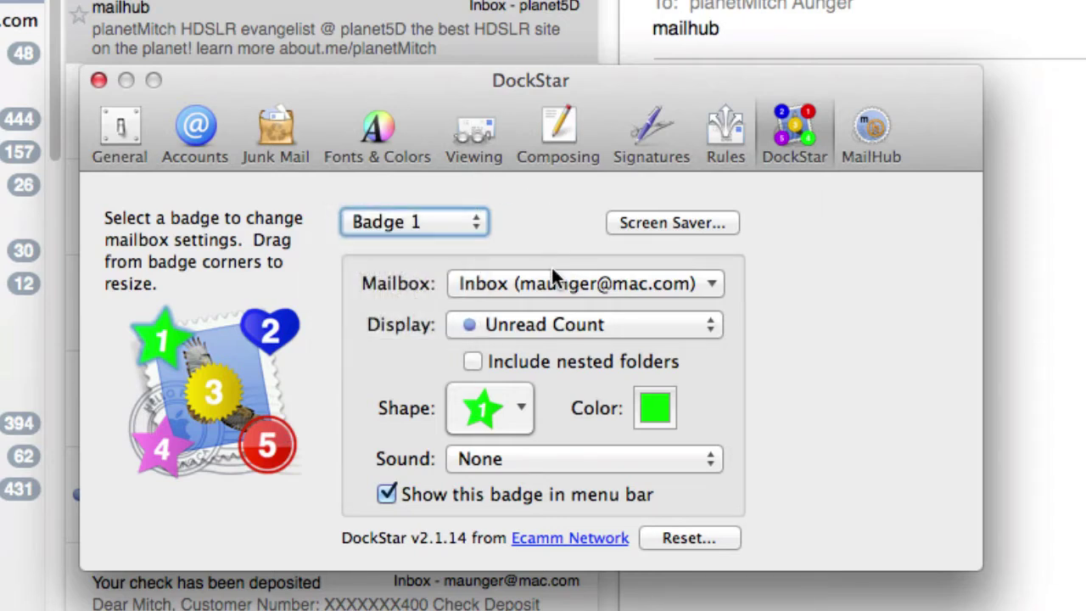
pyautogui.click(523, 415)
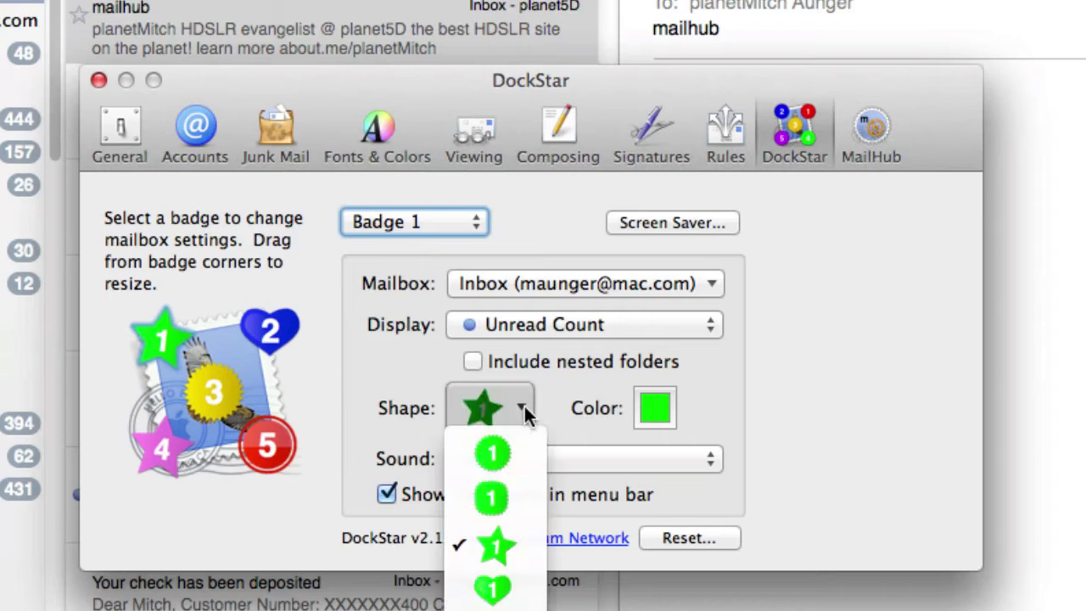
pyautogui.click(664, 395)
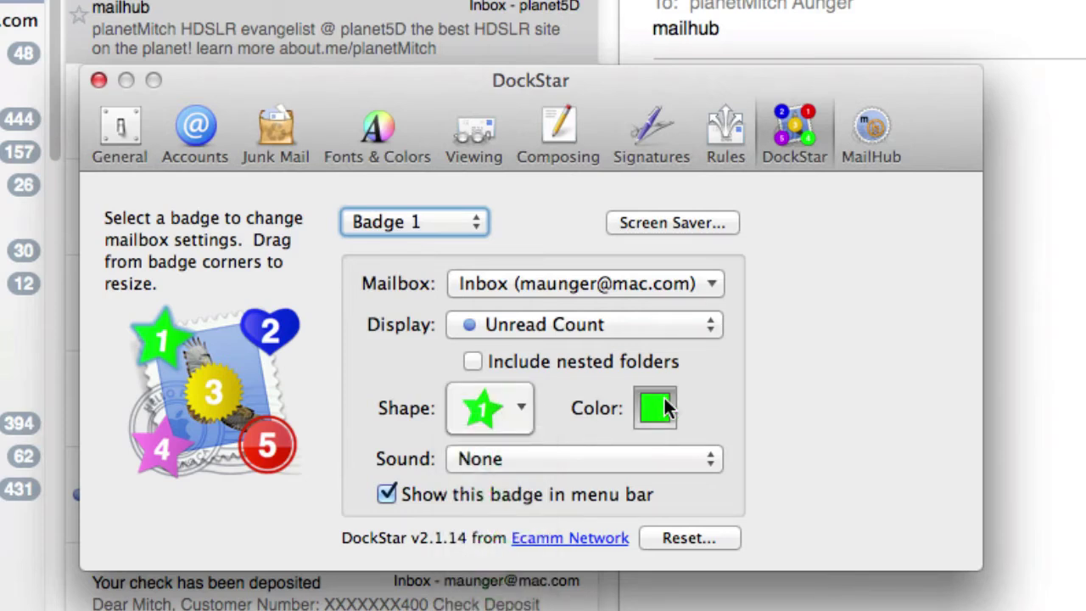
pyautogui.click(663, 395)
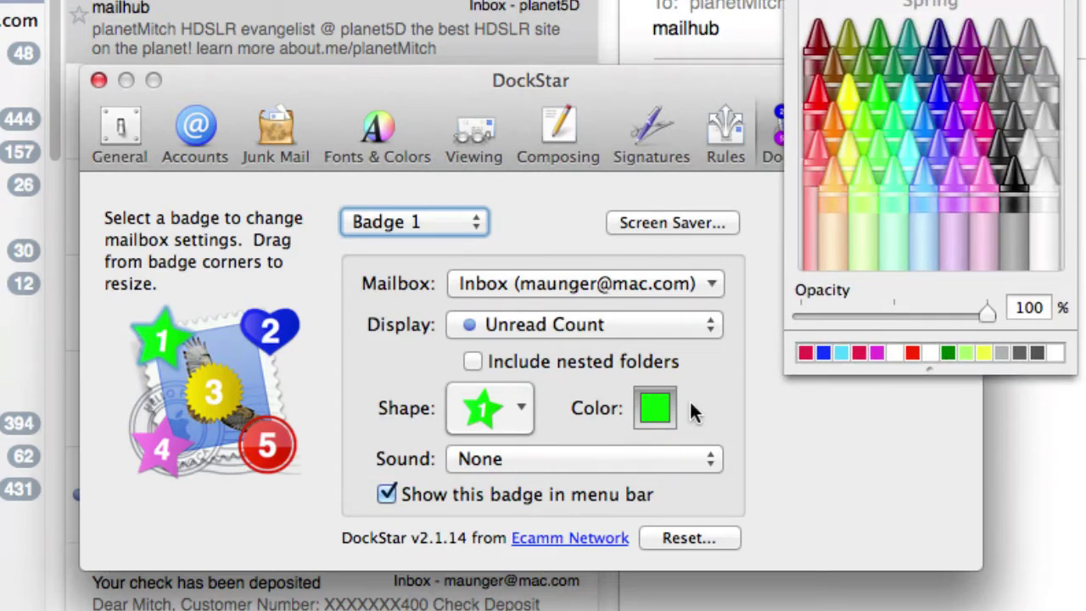
pyautogui.click(794, 2)
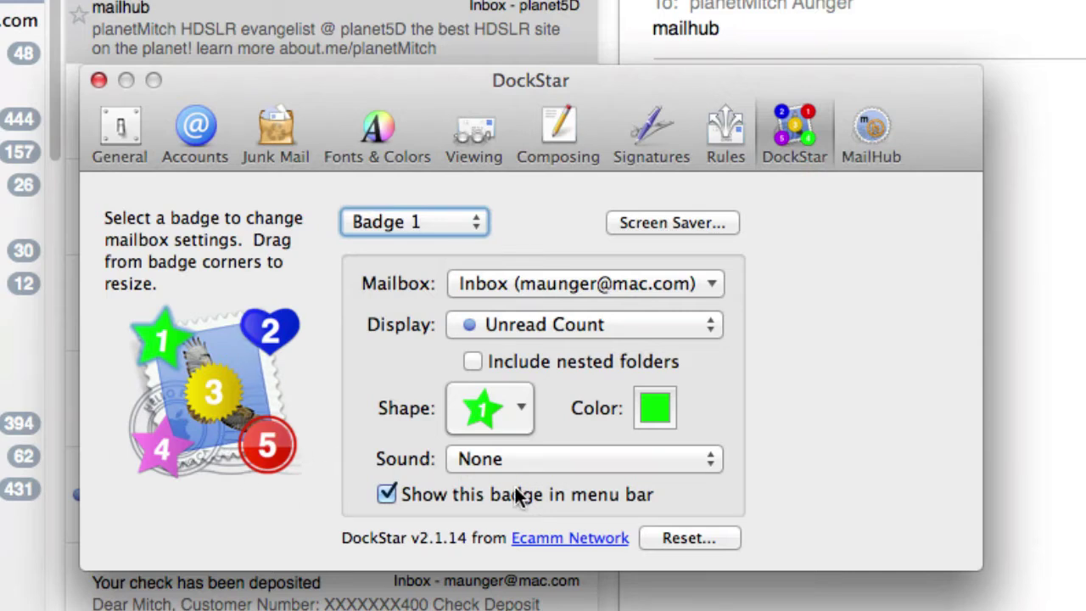
# Review which mailboxes and notification sounds can be assigned to Badge 1 in the DockStar preferences.
pyautogui.click(526, 285)
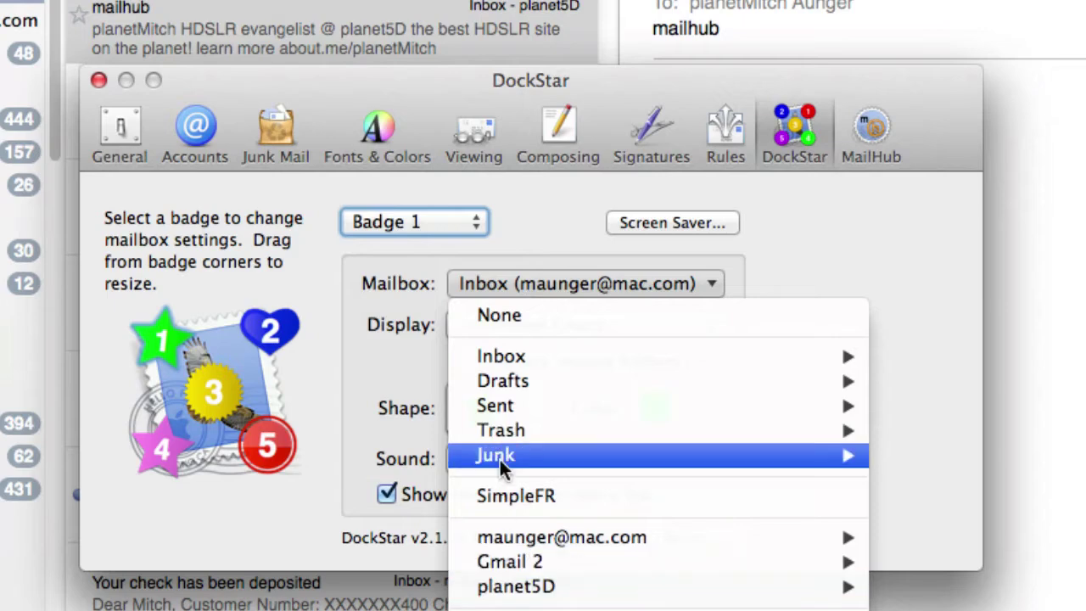
pyautogui.moveTo(532, 382)
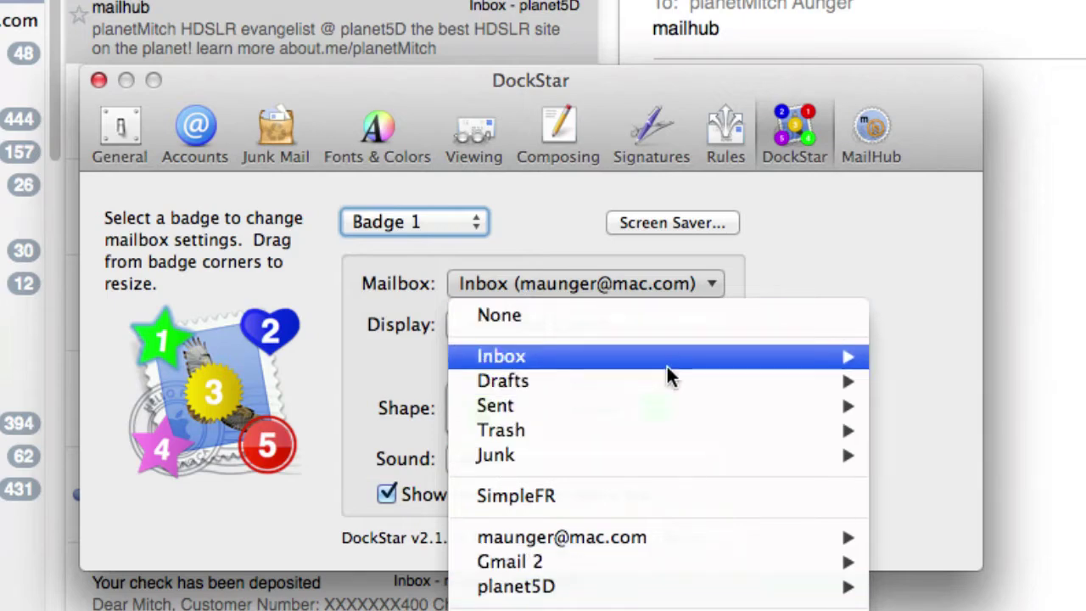
pyautogui.click(783, 255)
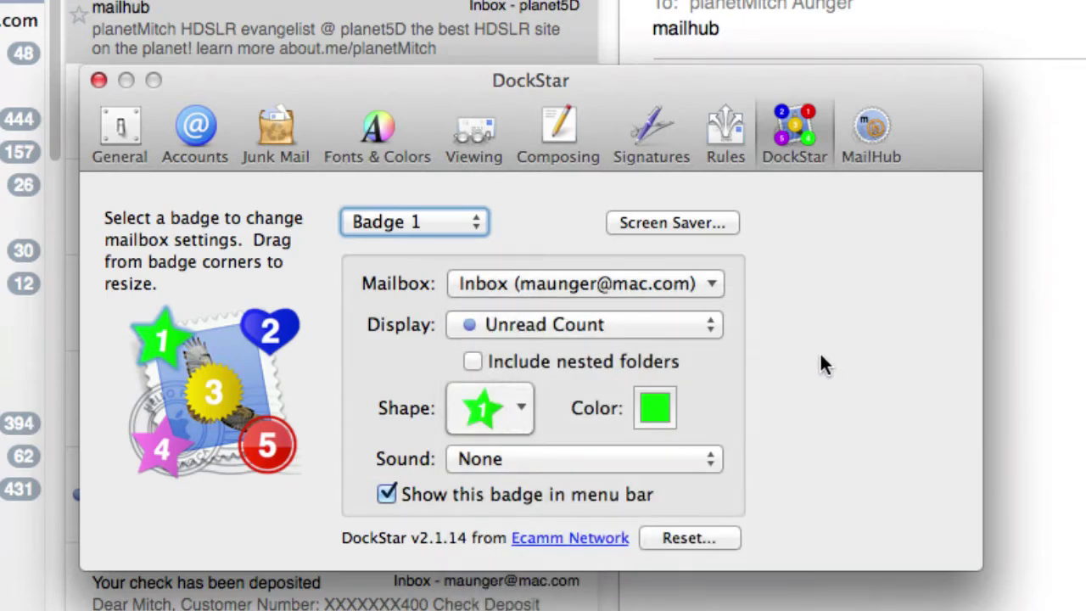
pyautogui.click(567, 465)
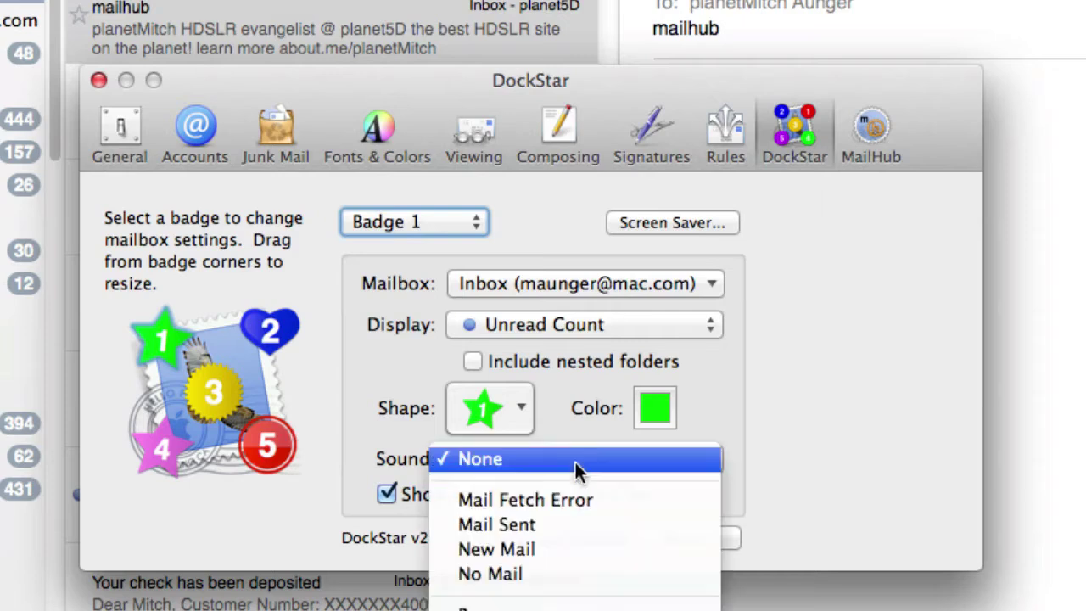
pyautogui.click(819, 461)
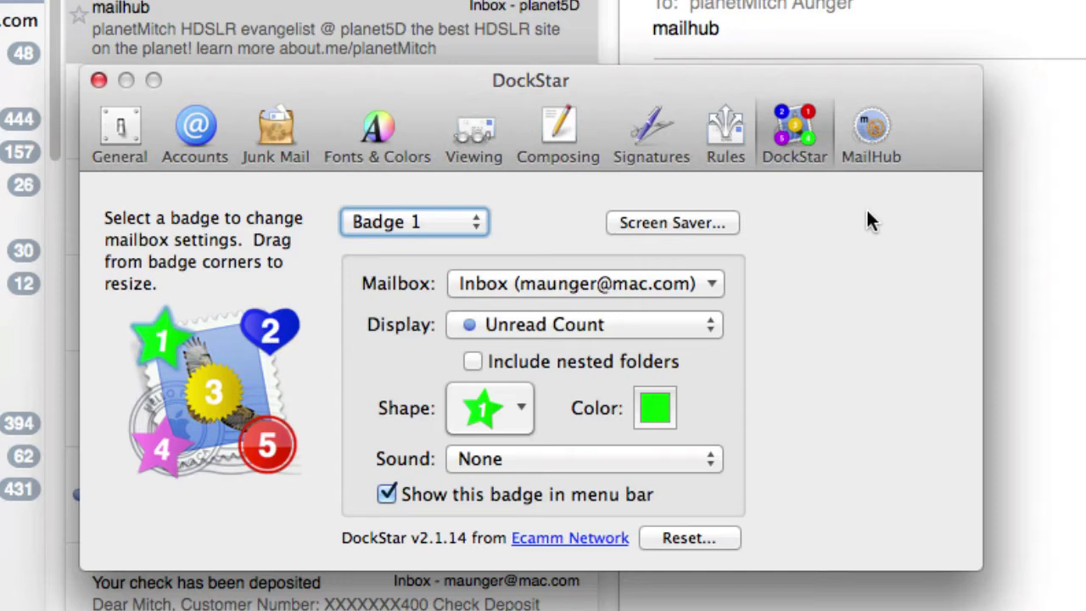
# Show MailHub's Filing preferences and look through the account's list of mailbox folders.
pyautogui.click(870, 128)
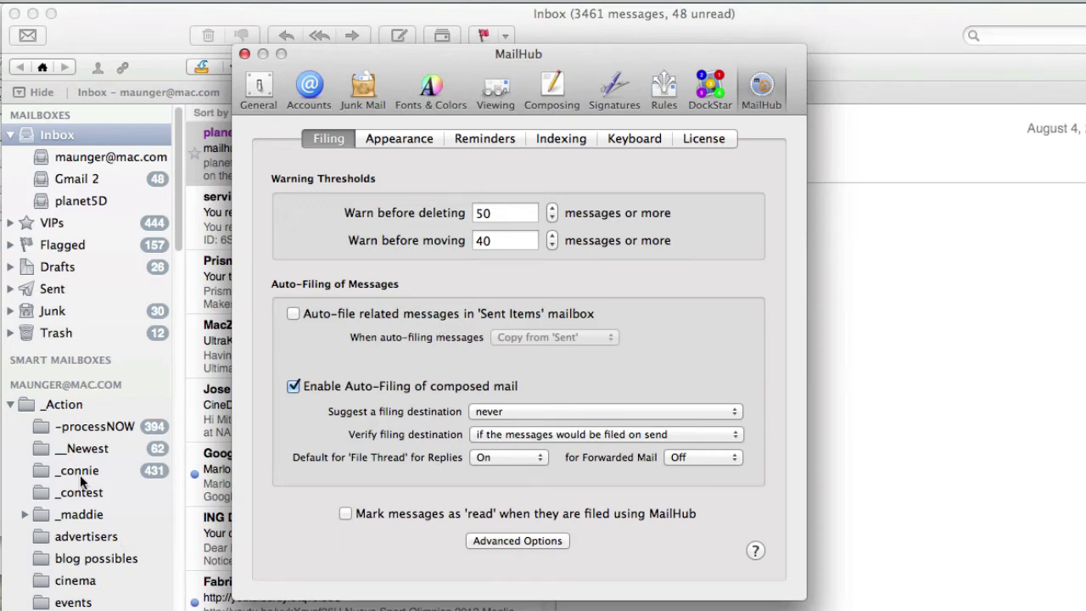
pyautogui.scroll(-10, 88, 519)
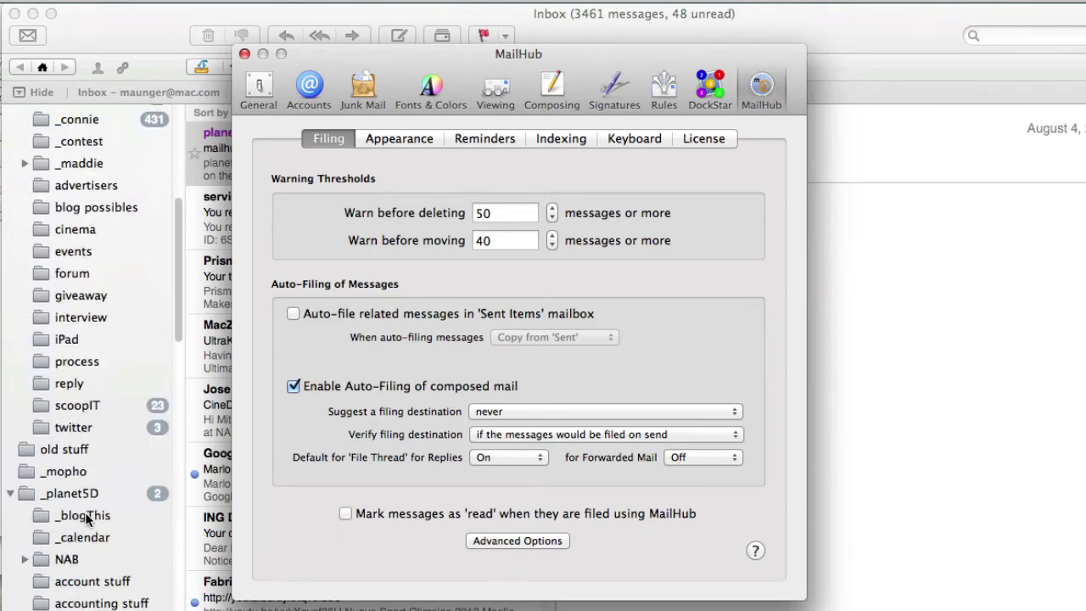
pyautogui.scroll(-15, 88, 519)
pyautogui.scroll(20, 87, 517)
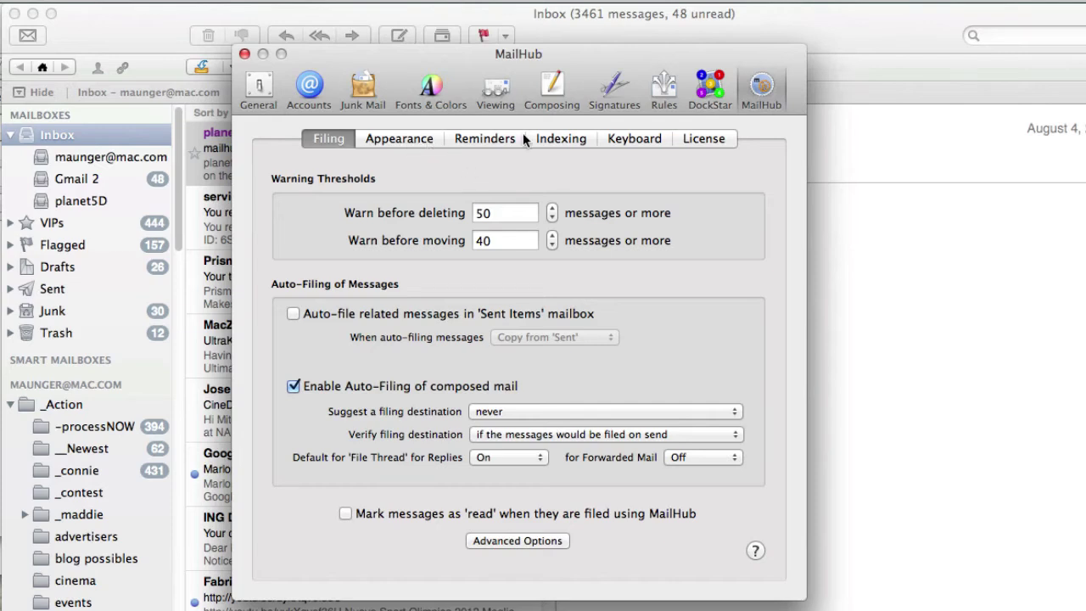
# Review MailHub's mailbox indexing settings and keyboard shortcuts, and close the preferences.
pyautogui.click(558, 136)
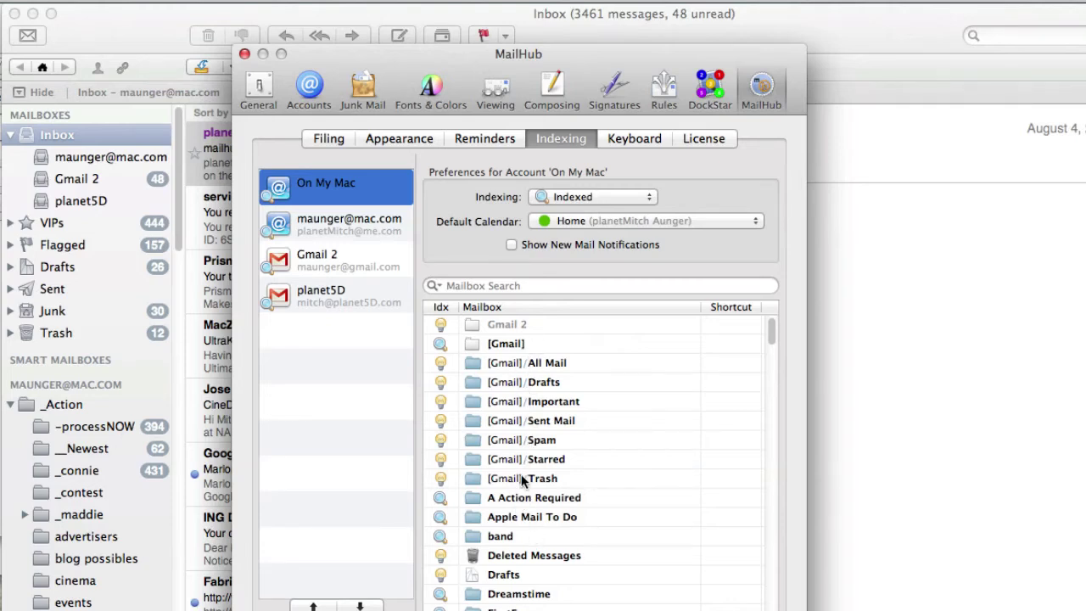
pyautogui.scroll(-10, 524, 480)
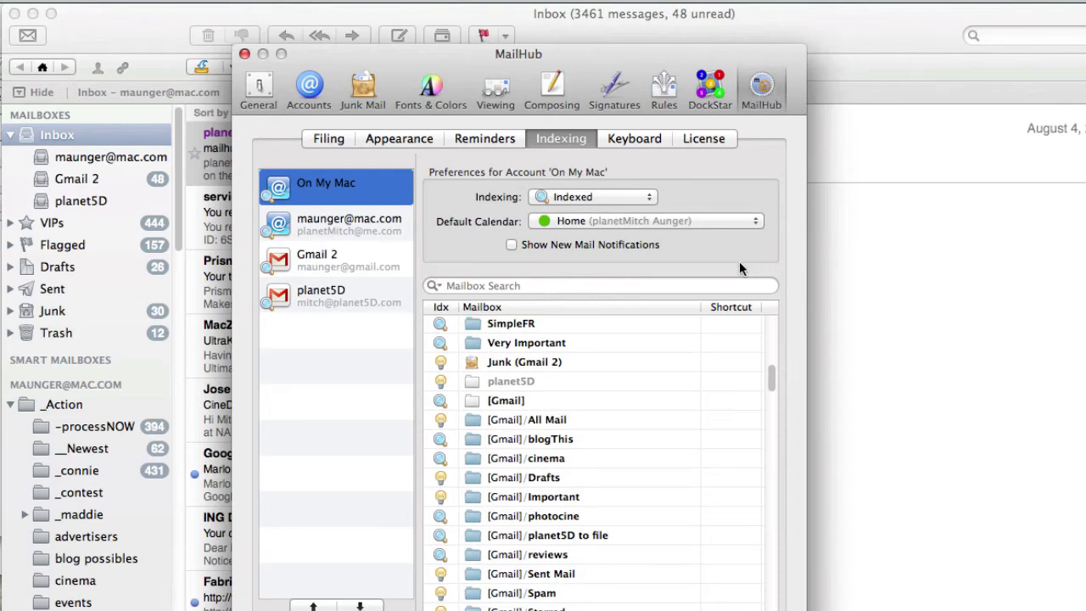
pyautogui.click(648, 141)
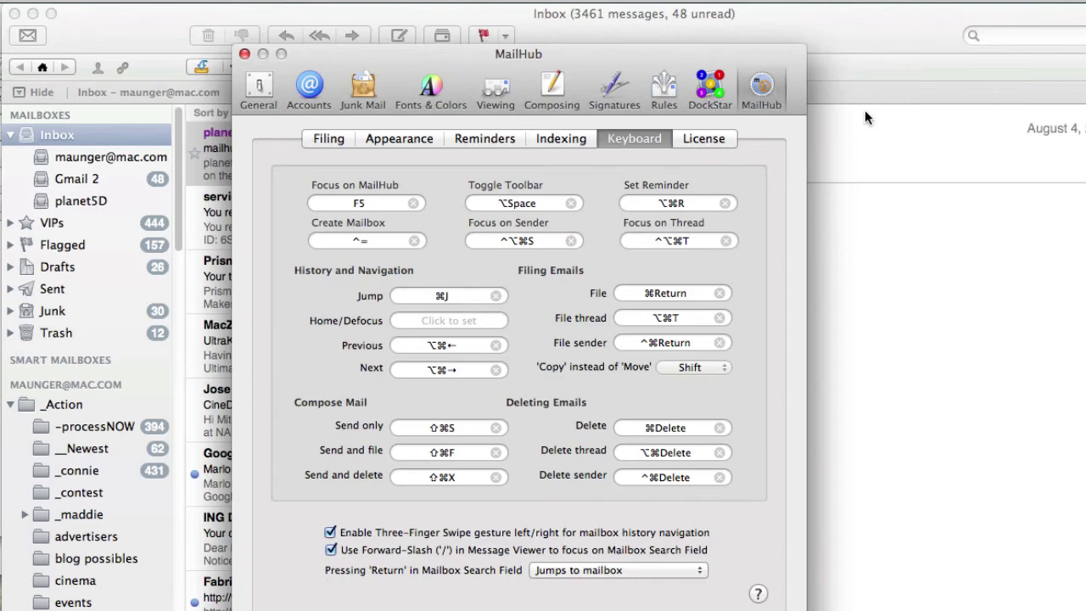
pyautogui.click(866, 153)
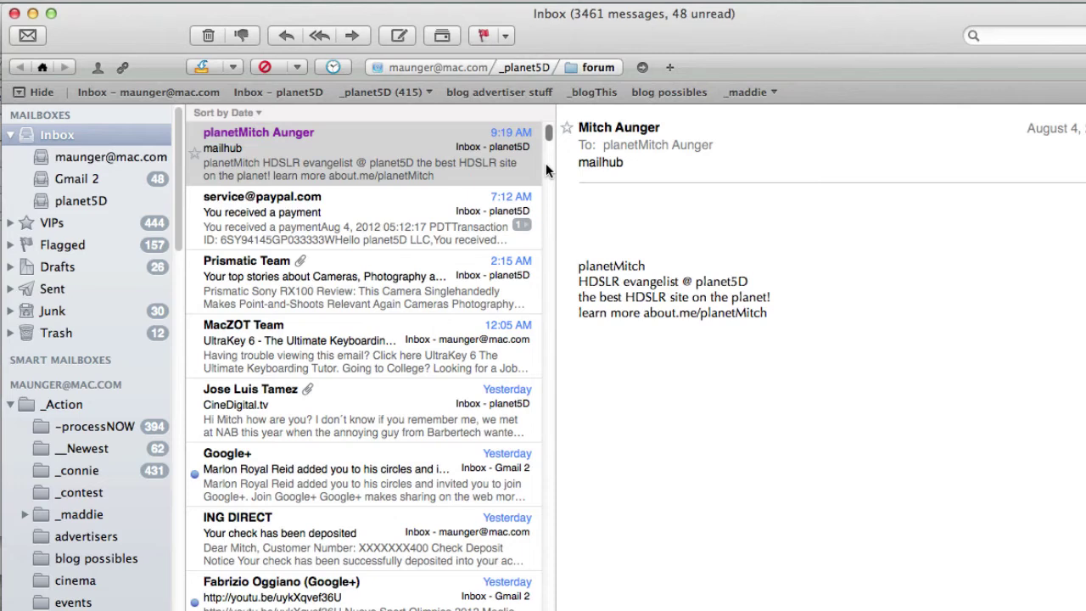
# Choose _planet5D from MailHub's suggestions as the filing mailbox for the selected mailhub message.
pyautogui.click(594, 68)
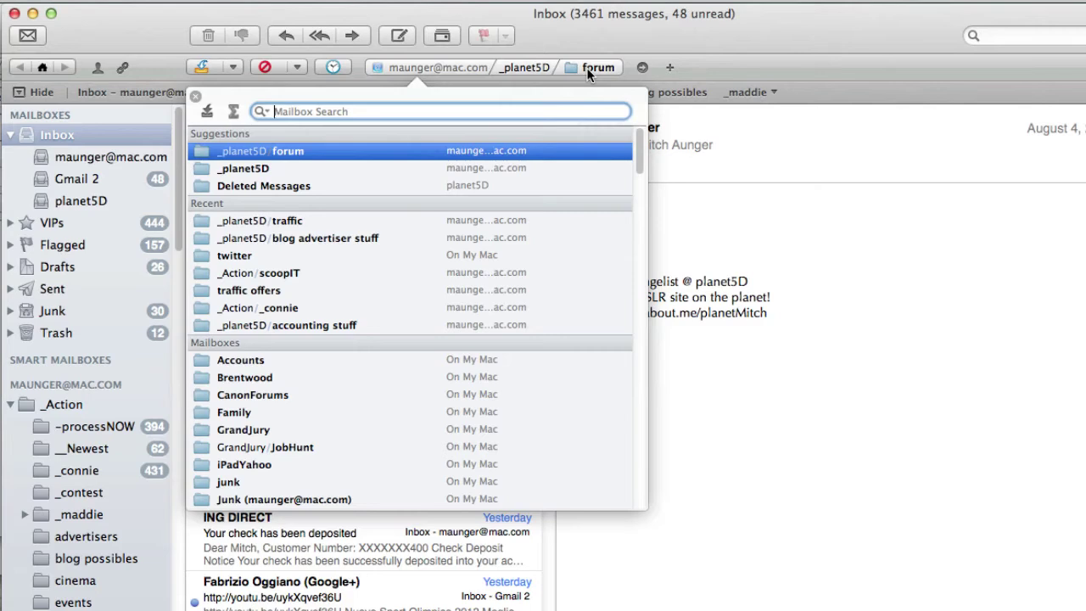
pyautogui.press('Down')
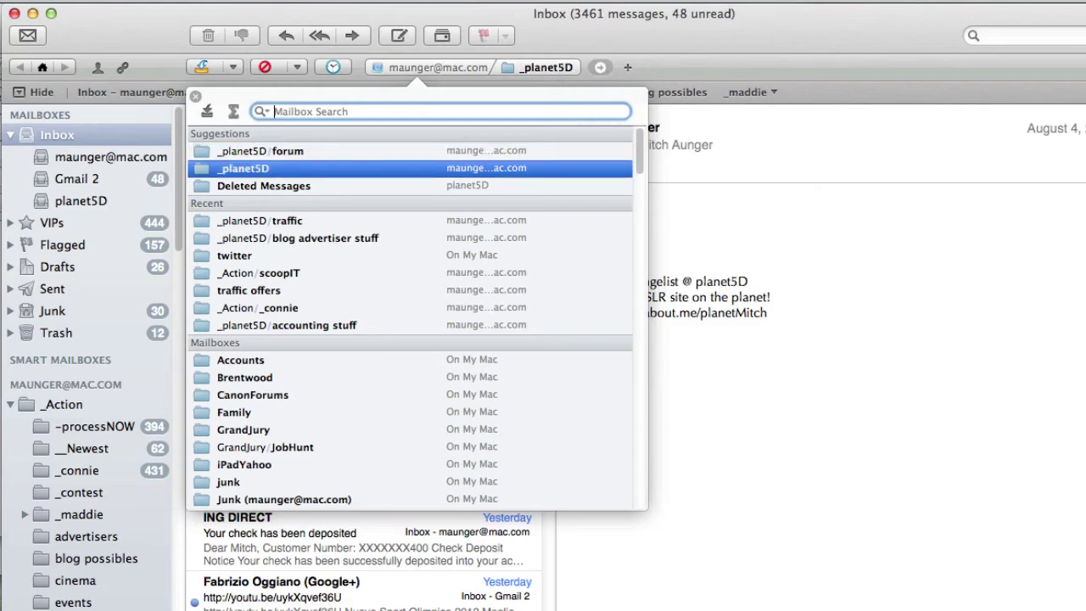
pyautogui.press('Escape')
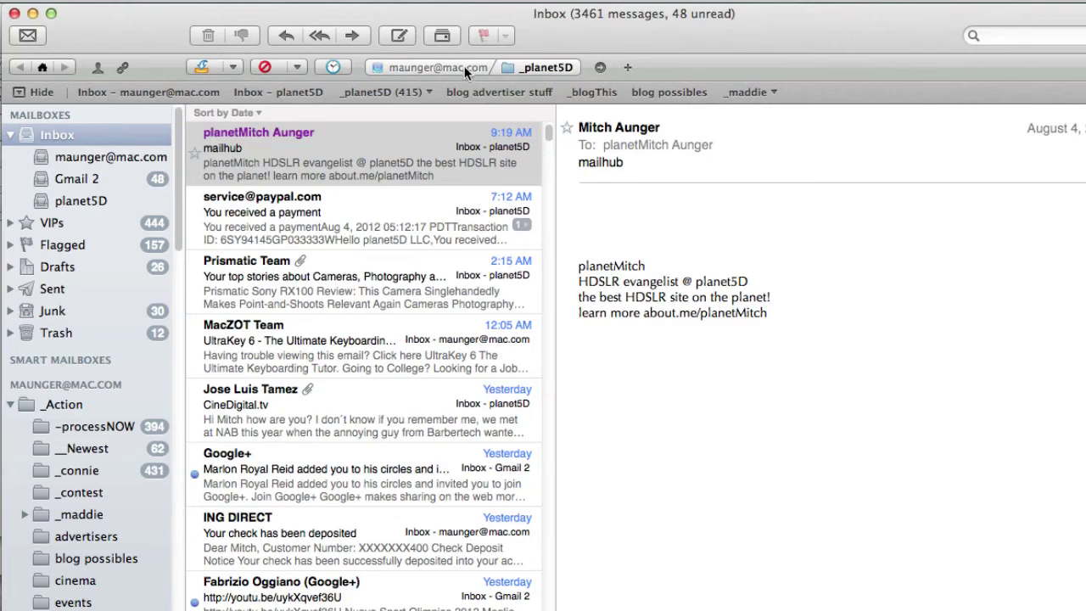
# Start a reply to the mailhub message and try _planet5D from the suggested filing mailboxes.
pyautogui.press('super+r')
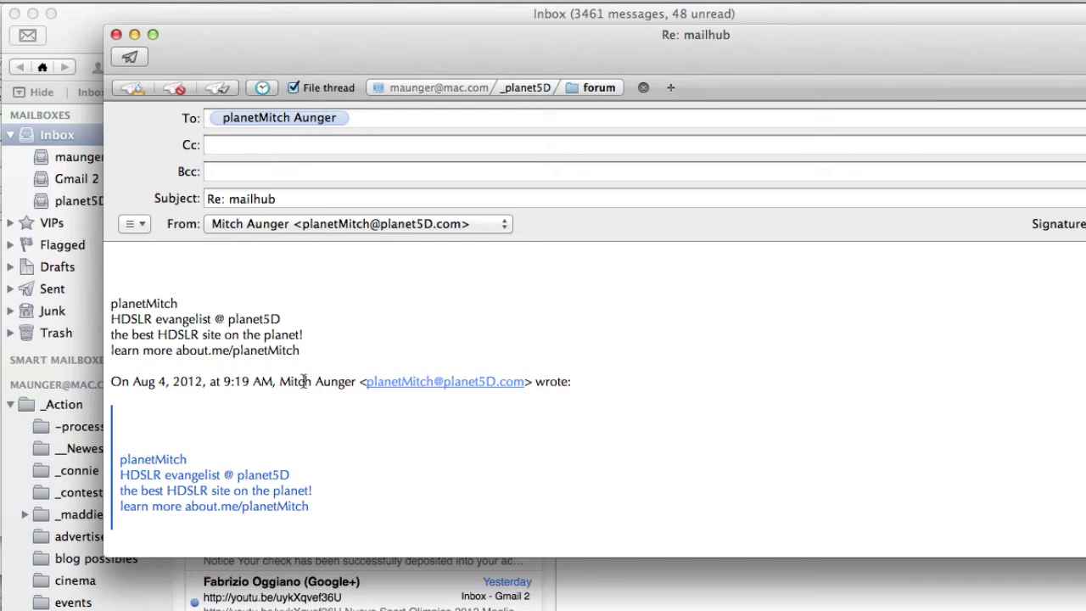
pyautogui.click(584, 89)
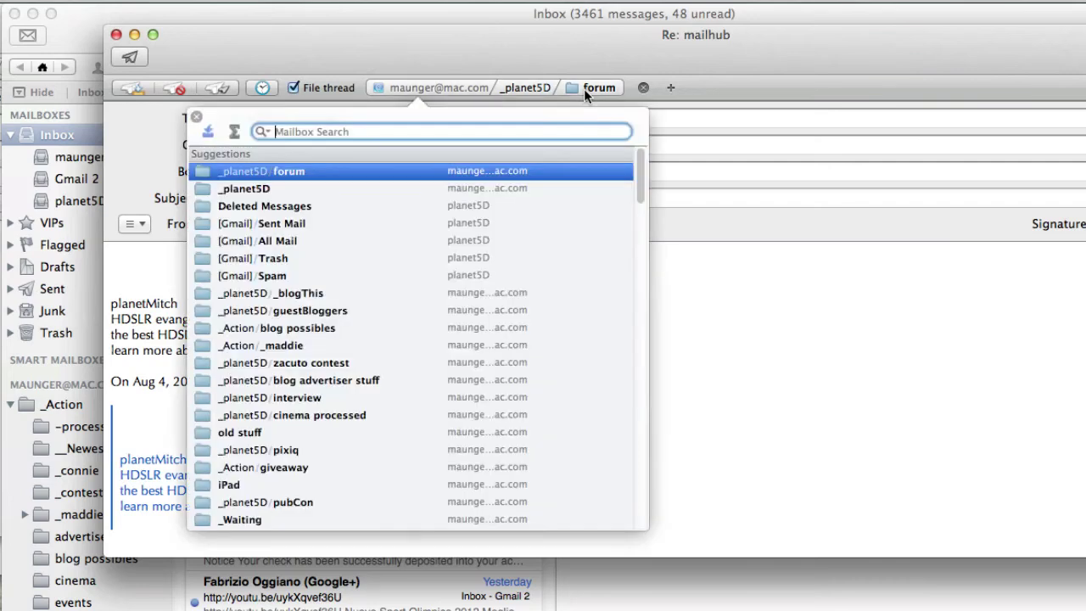
pyautogui.press('Down')
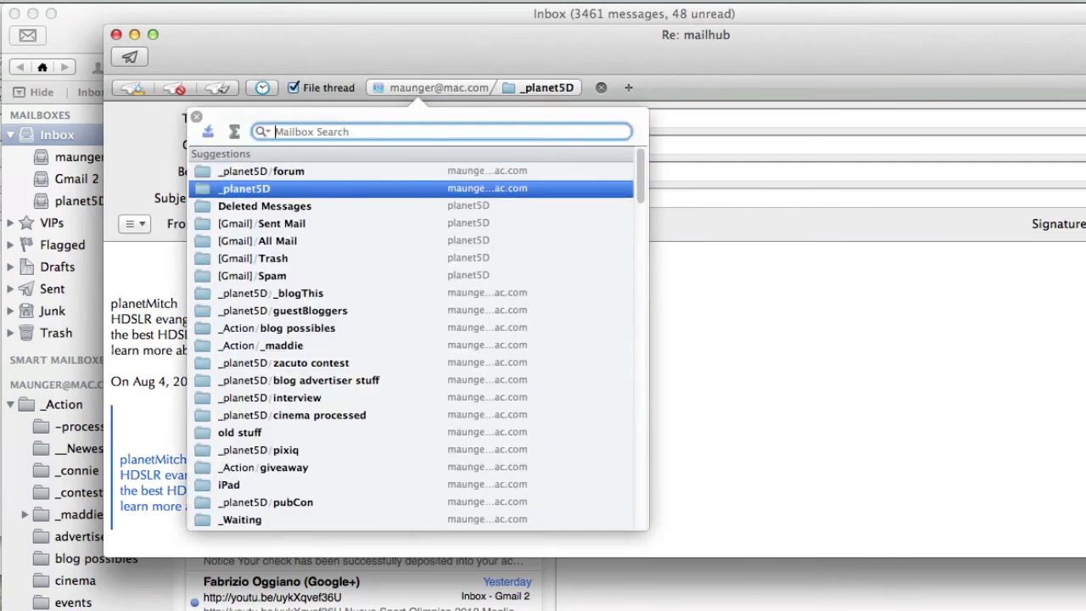
pyautogui.press('Escape')
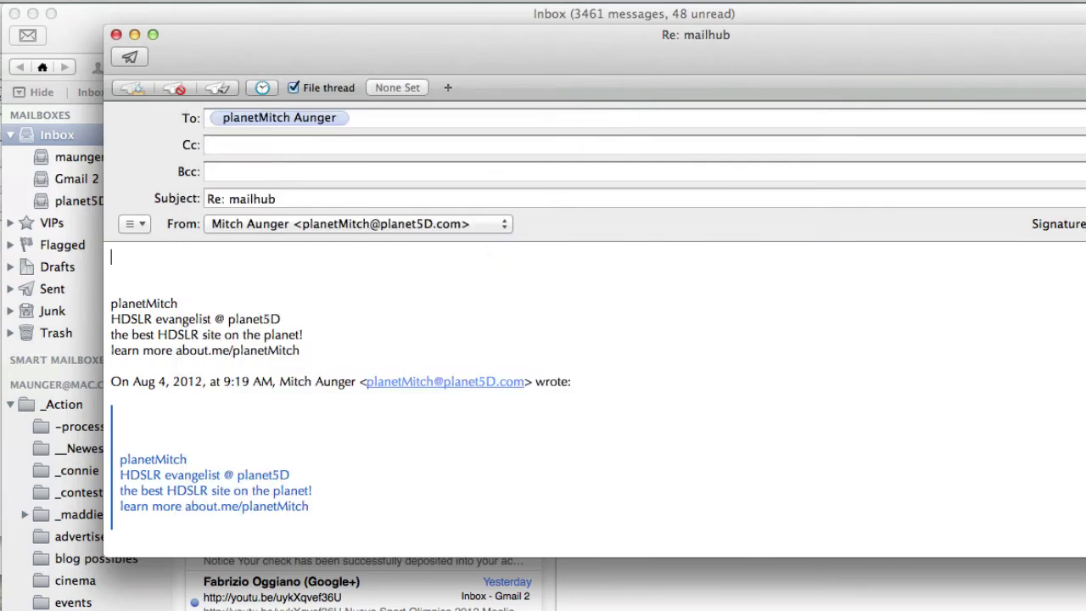
# Set the reply's filing mailbox to _planet5D by searching for its mailbox shortcut 3.
pyautogui.click(397, 88)
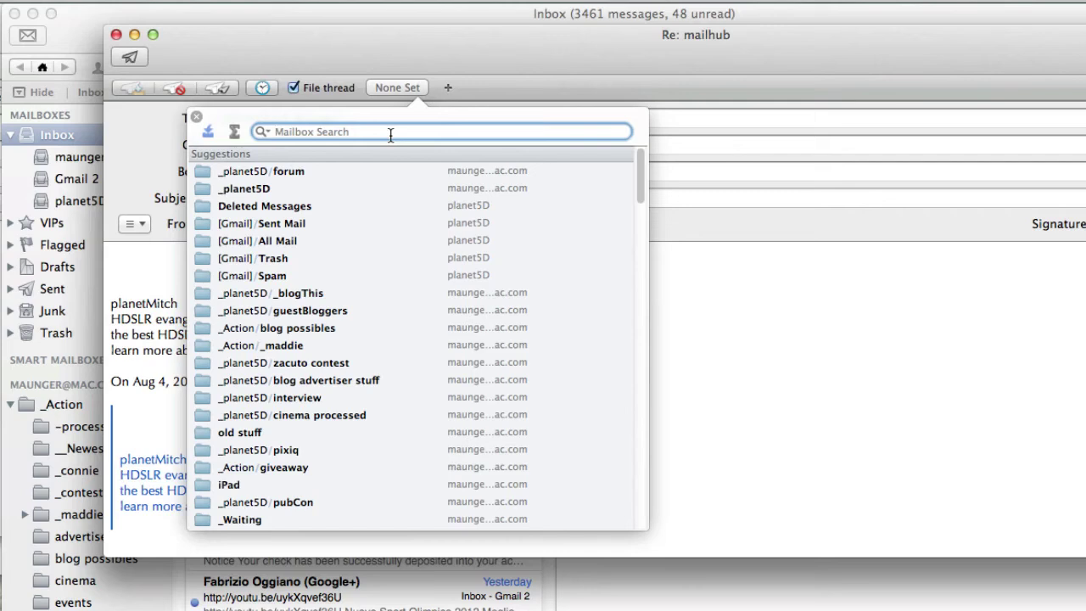
pyautogui.write('3')
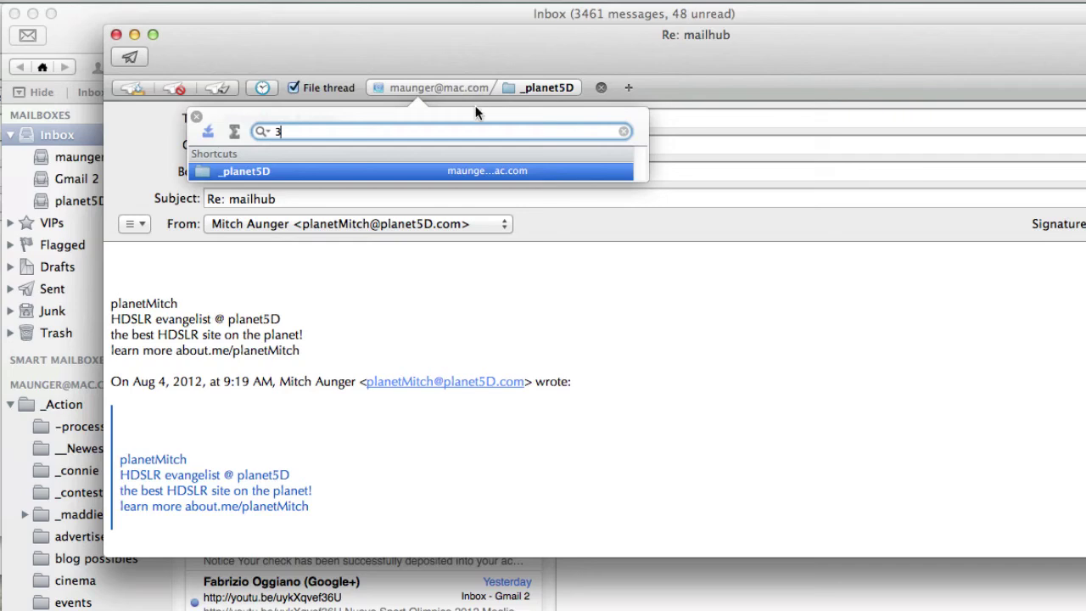
pyautogui.press('Return')
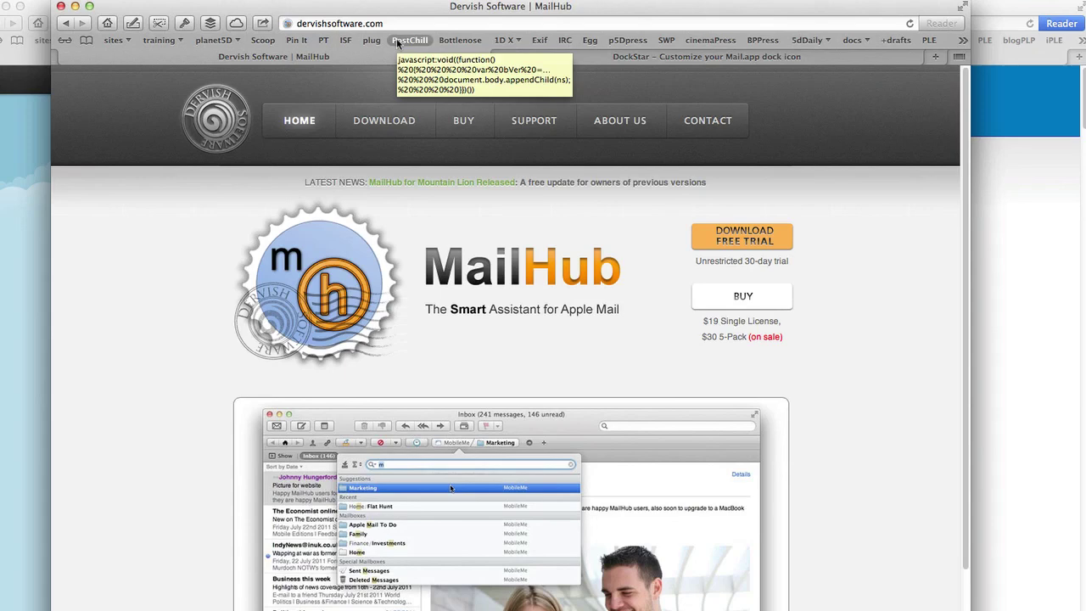
# Show the DockStar product page on the Ecamm website in Safari.
pyautogui.click(598, 61)
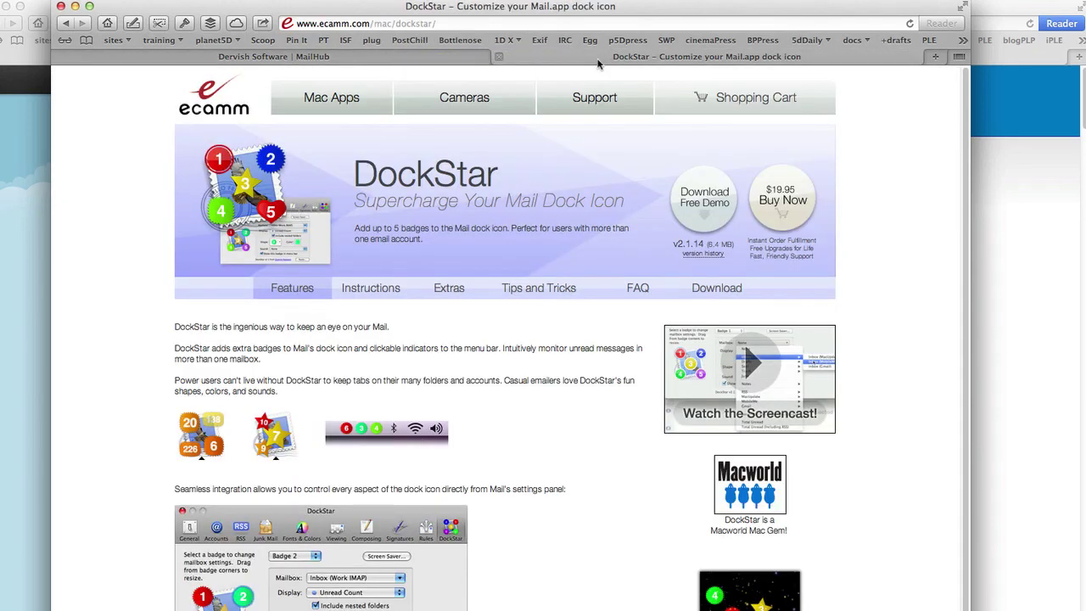